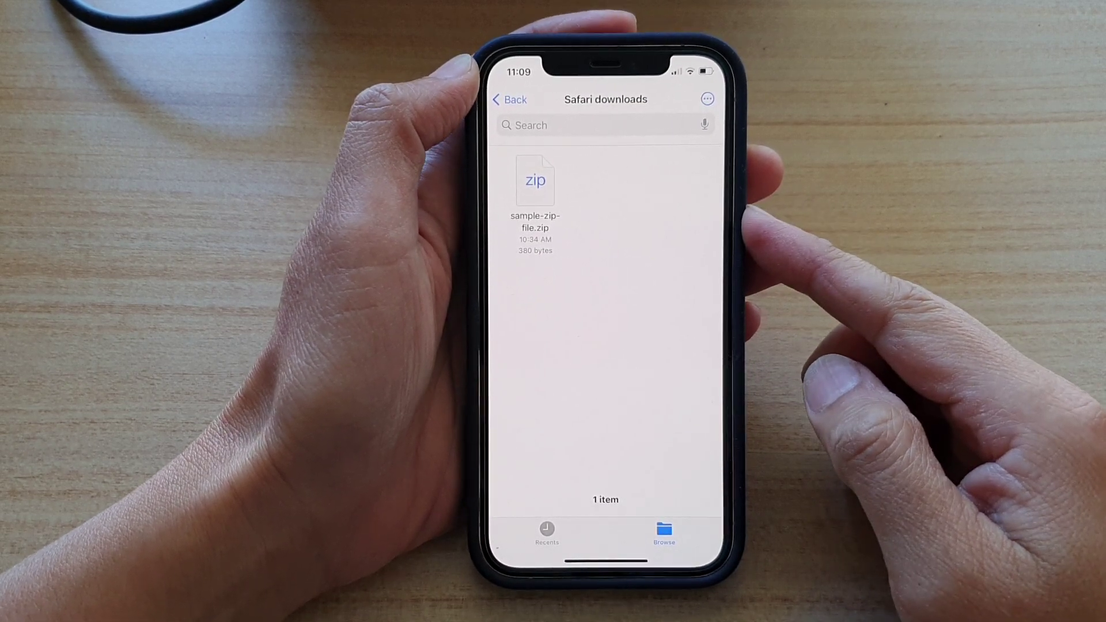
Step: Leave the Safari downloads folder, which holds only sample-zip-file.zip
{"action": "left_click", "coordinate": [514, 100]}
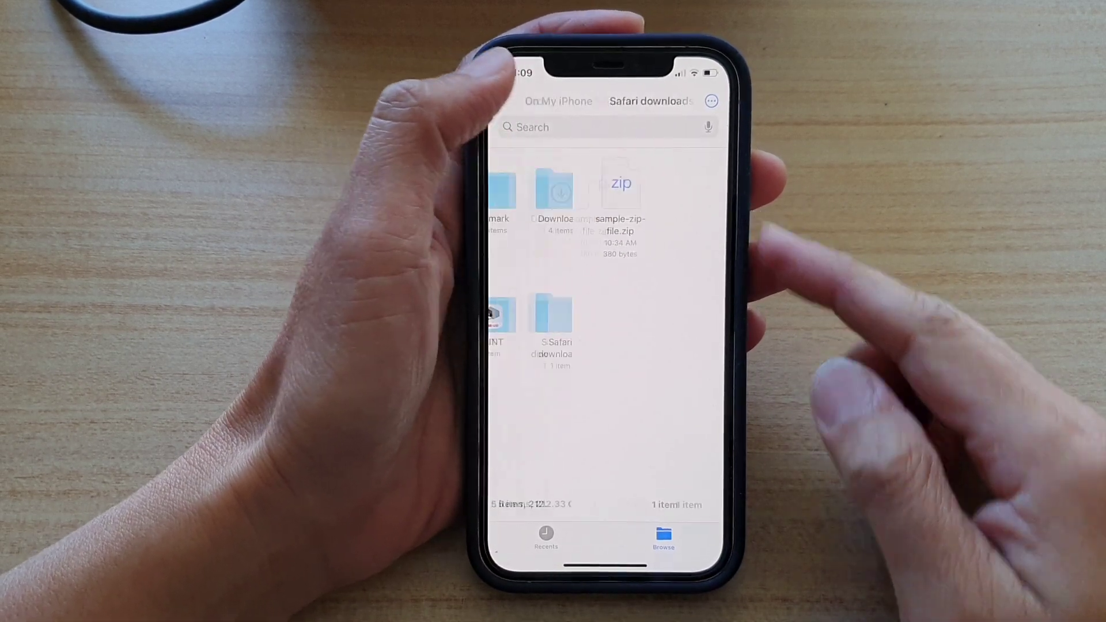
Step: Back out to Browse, close Files, and page through the home screen to Settings
{"action": "left_click", "coordinate": [516, 101]}
{"action": "left_click_drag", "start_coordinate": [604, 566], "coordinate": [604, 329]}
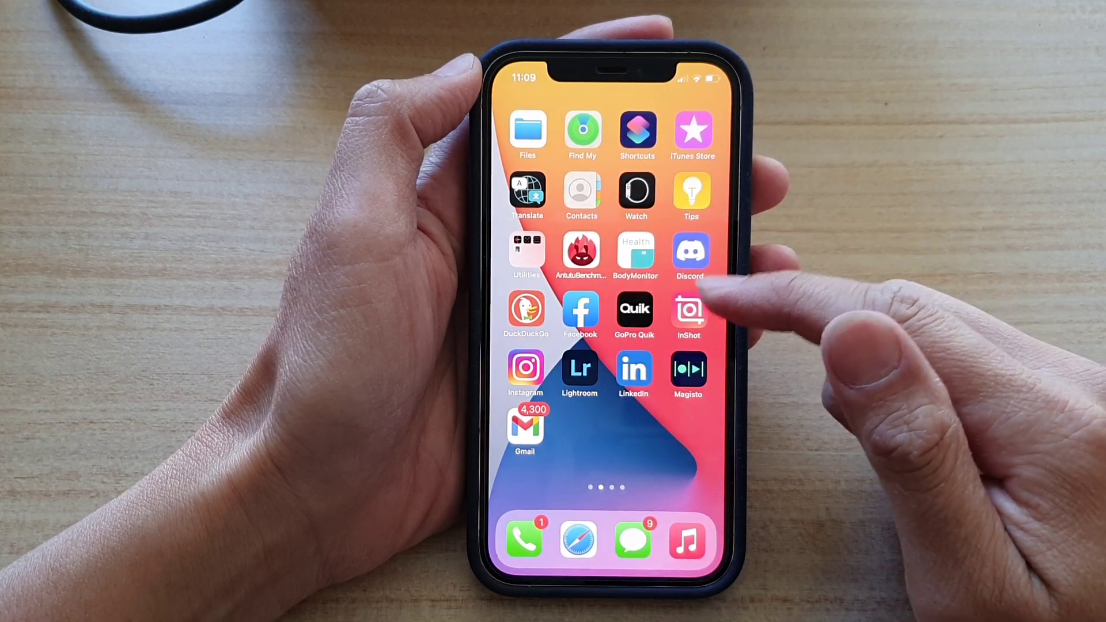
{"action": "left_click_drag", "start_coordinate": [691, 311], "coordinate": [571, 312]}
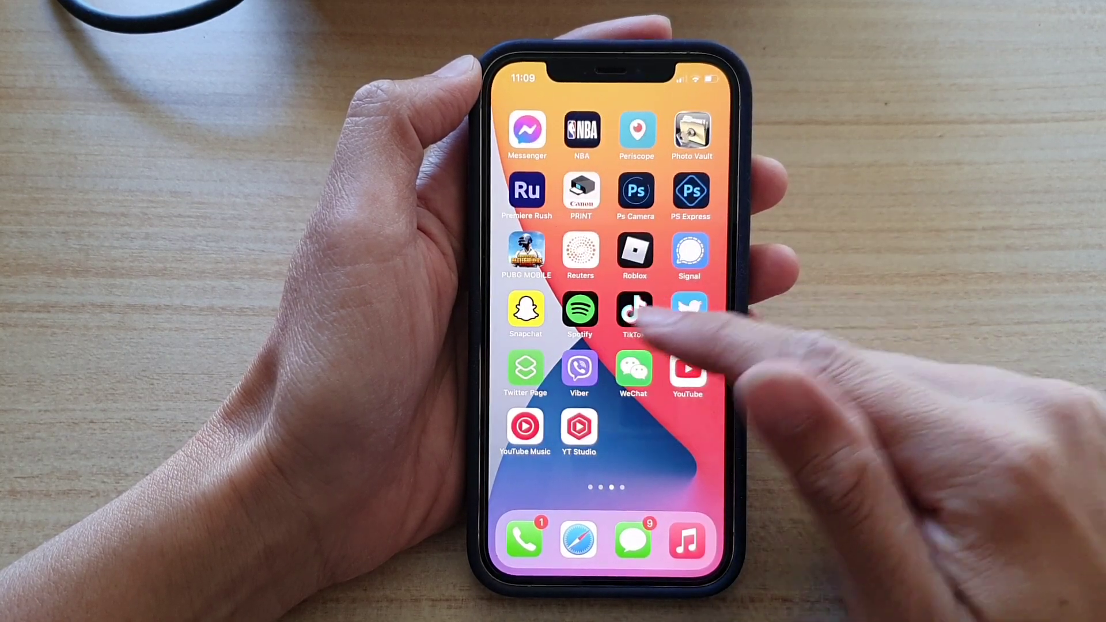
{"action": "mouse_move", "coordinate": [666, 320]}
{"action": "left_mouse_down"}
{"action": "mouse_move", "coordinate": [587, 311]}
{"action": "mouse_move", "coordinate": [716, 323]}
{"action": "mouse_move", "coordinate": [786, 311]}
{"action": "left_mouse_up"}
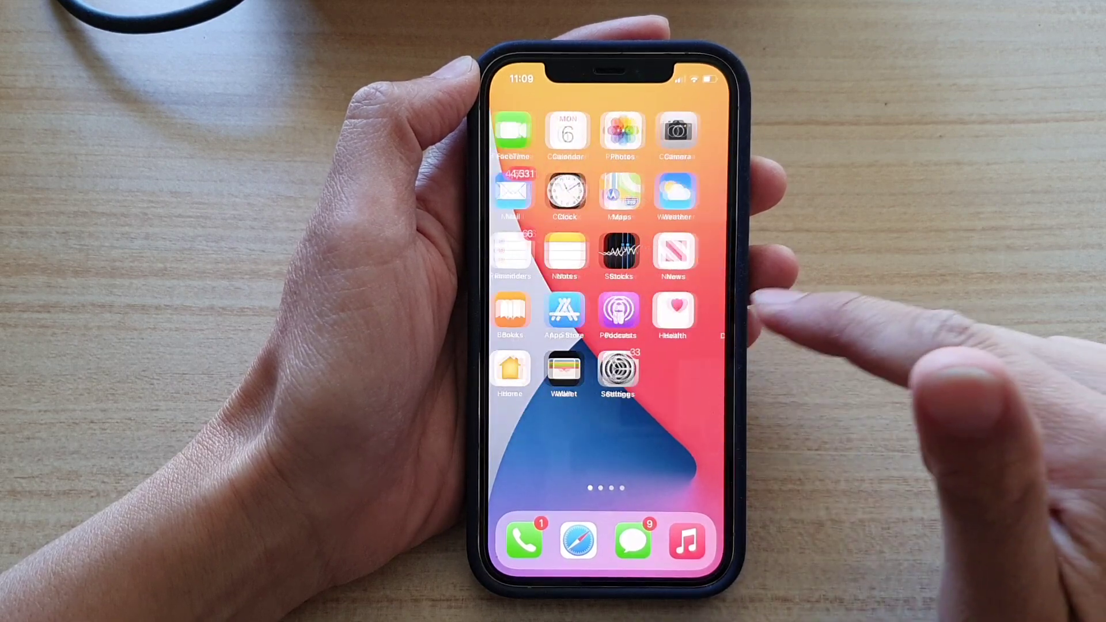
Step: Launch Settings and return to its main list to reach Safari's Downloads page
{"action": "left_click", "coordinate": [632, 370]}
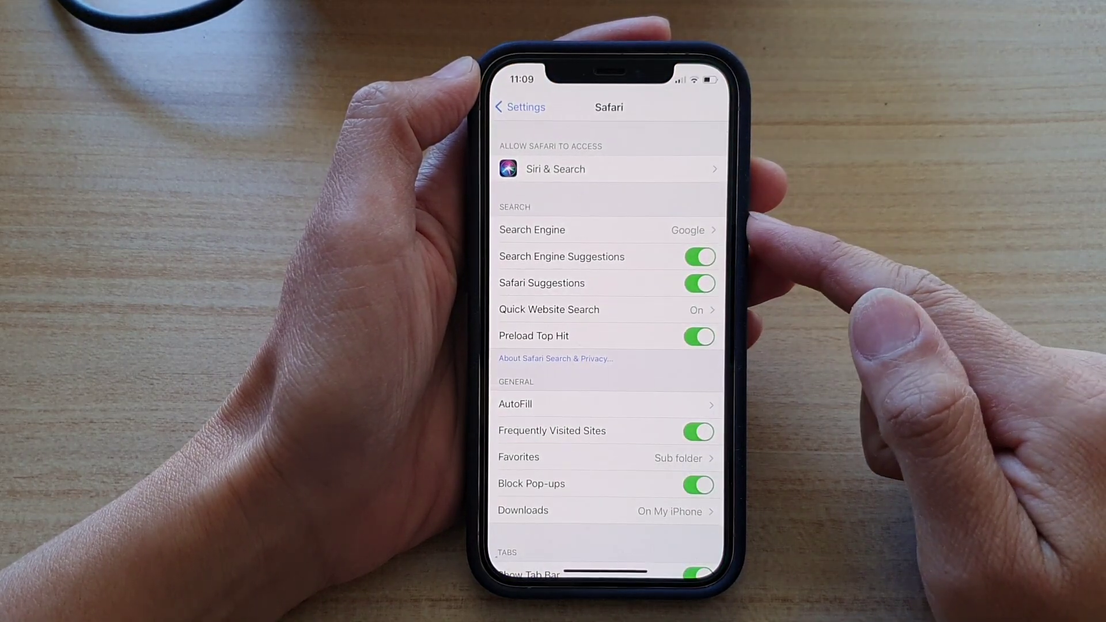
{"action": "left_click", "coordinate": [519, 109]}
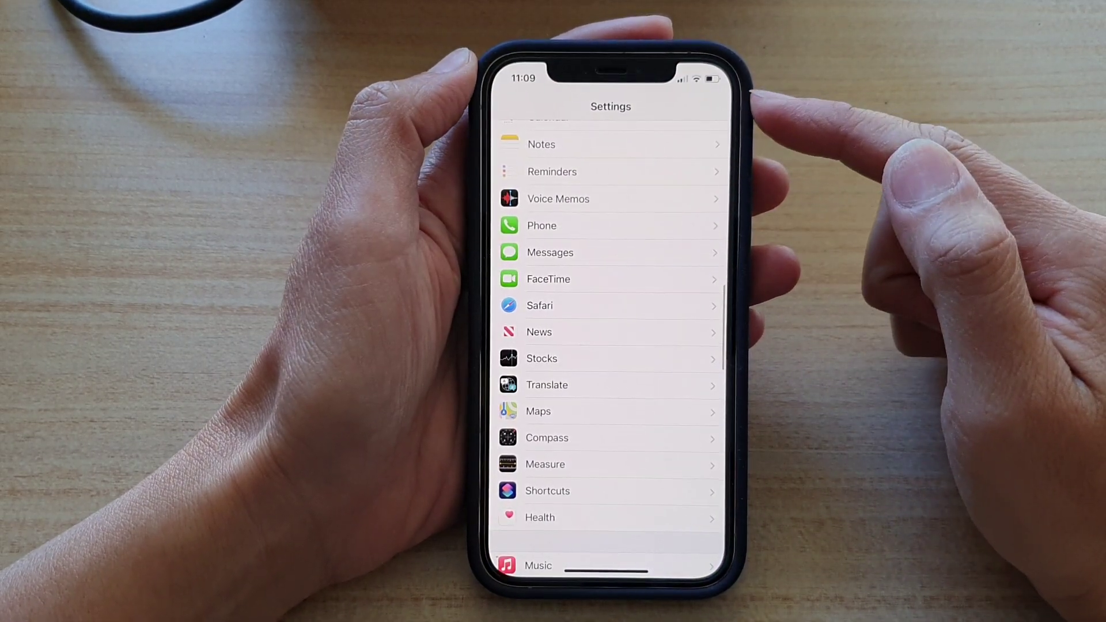
{"action": "scroll", "coordinate": [610, 329], "scroll_direction": "up", "scroll_amount": 10}
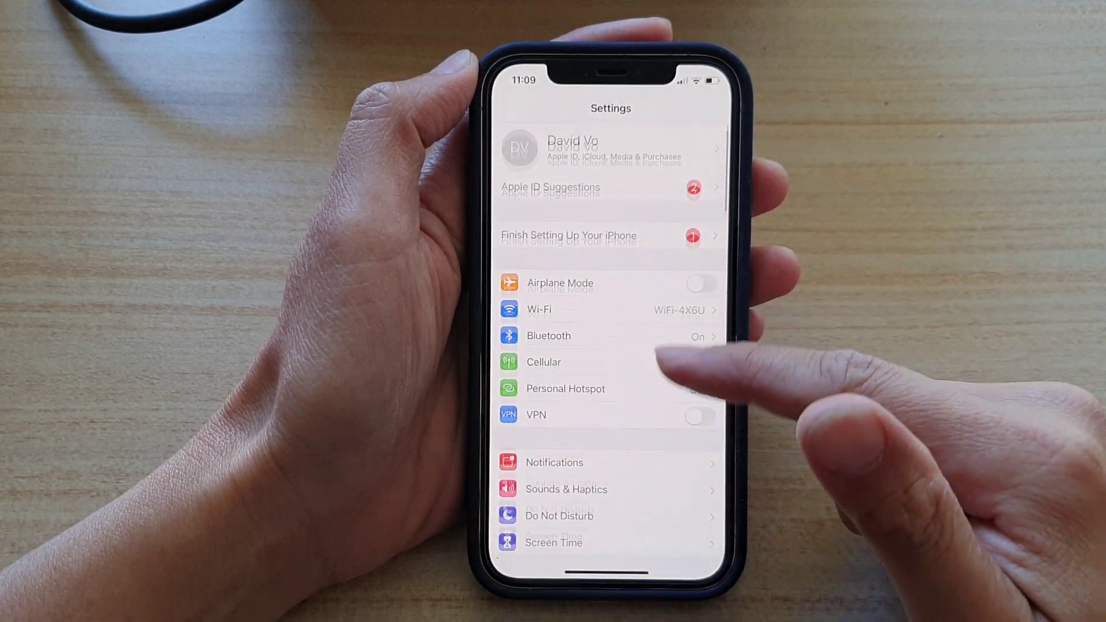
{"action": "scroll", "coordinate": [609, 346], "scroll_direction": "down", "scroll_amount": 10}
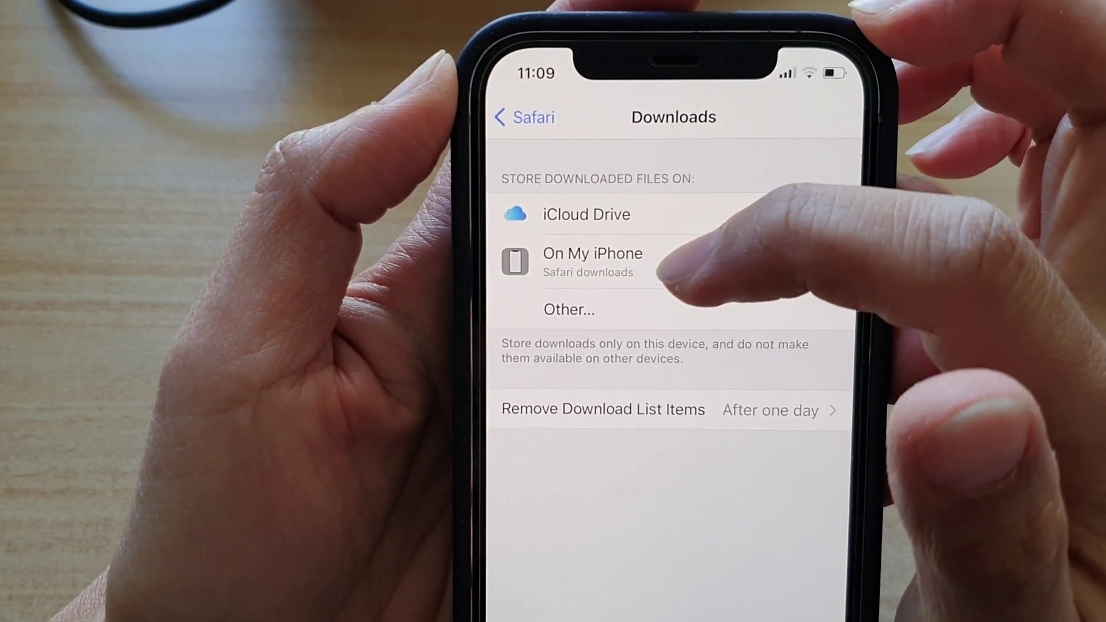
Step: Store Safari downloads On My iPhone and choose Other… to pick a folder
{"action": "left_click", "coordinate": [666, 263]}
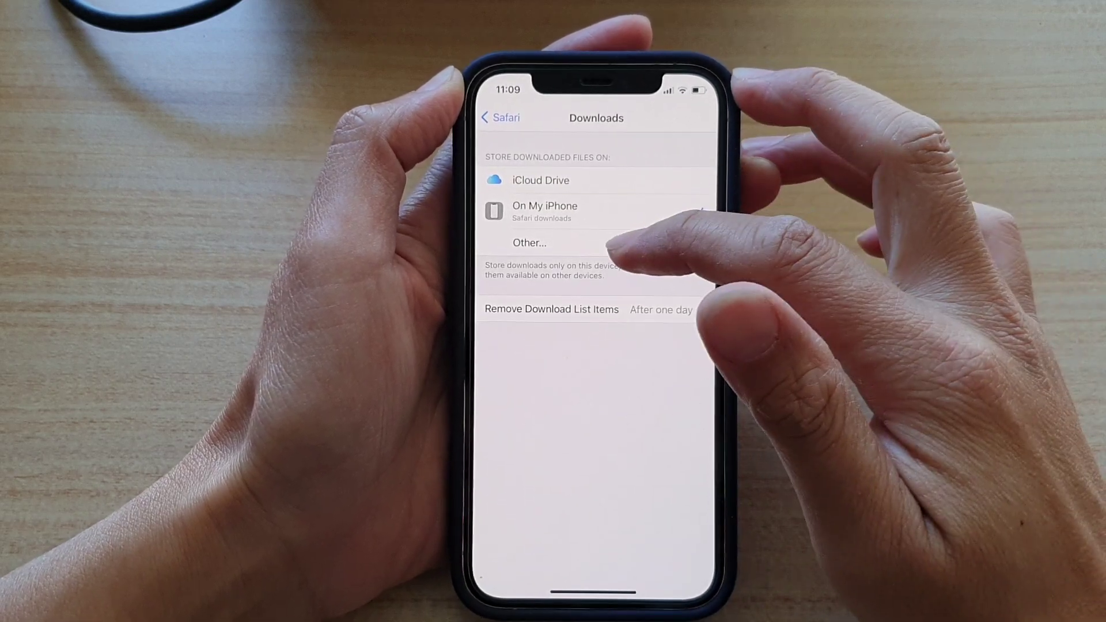
{"action": "left_click", "coordinate": [618, 244]}
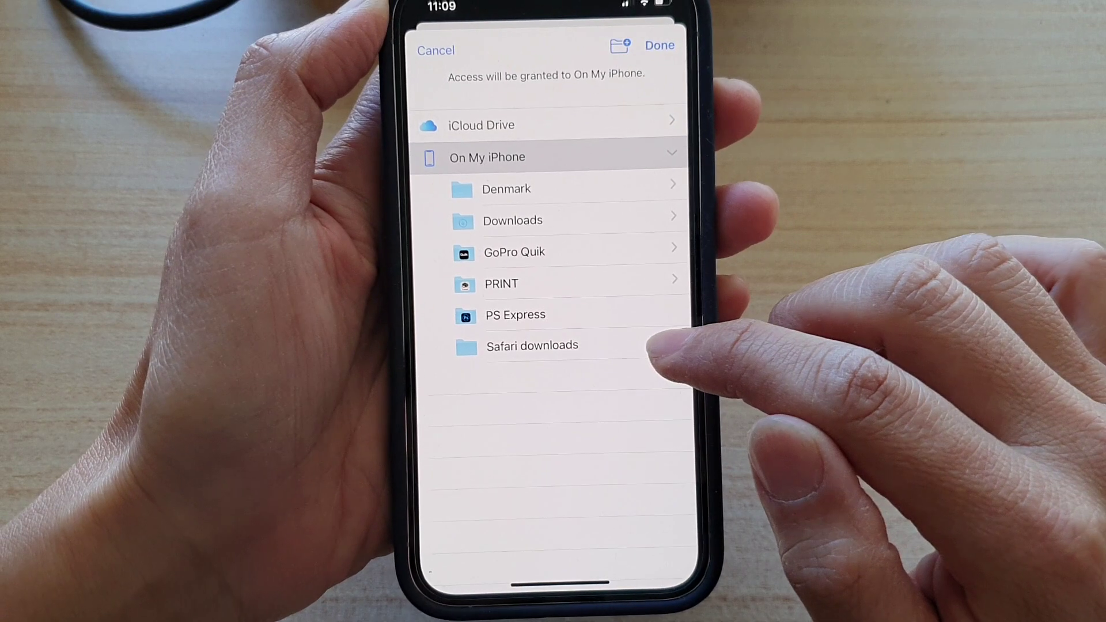
Step: Select the Safari downloads folder as the download location and confirm it
{"action": "left_click", "coordinate": [639, 350]}
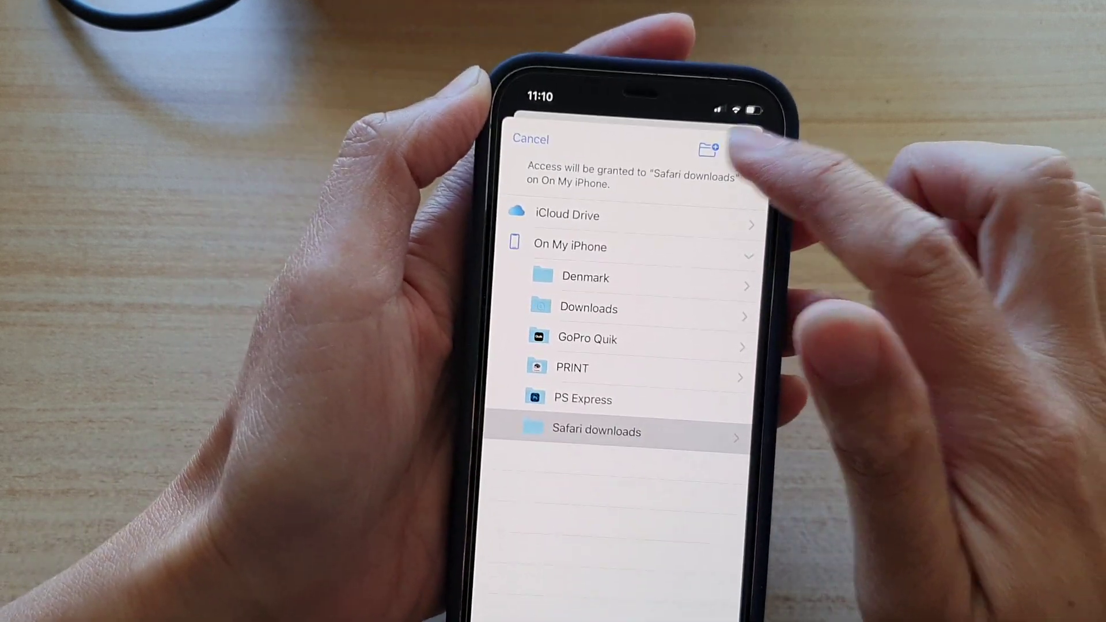
{"action": "left_click", "coordinate": [711, 142]}
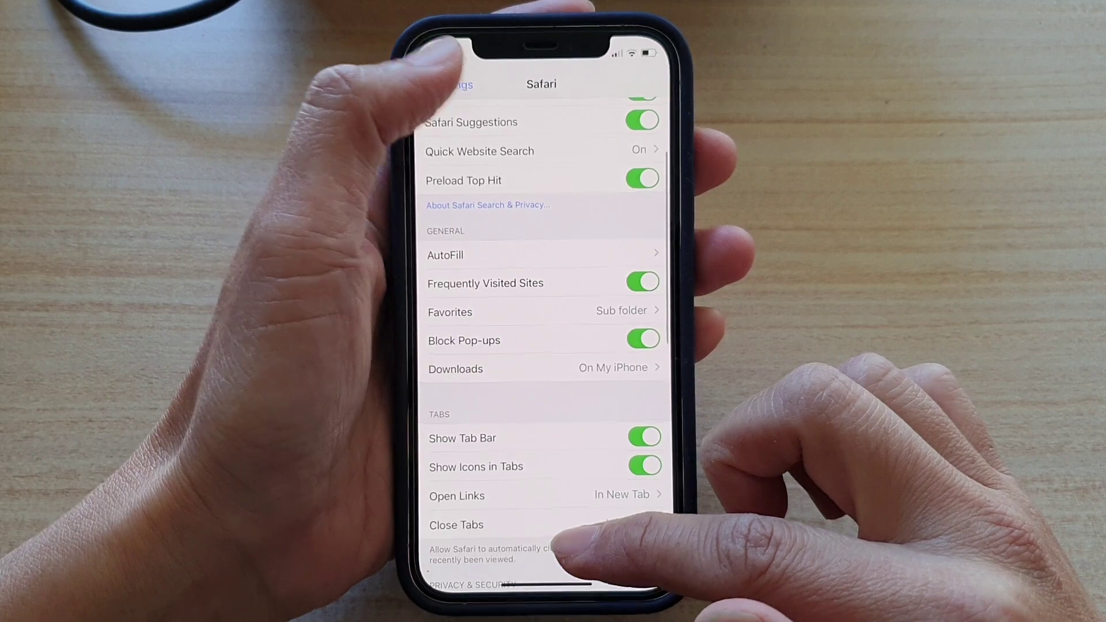
Step: Back out of Safari's Downloads settings to the main Settings list
{"action": "left_click", "coordinate": [453, 84]}
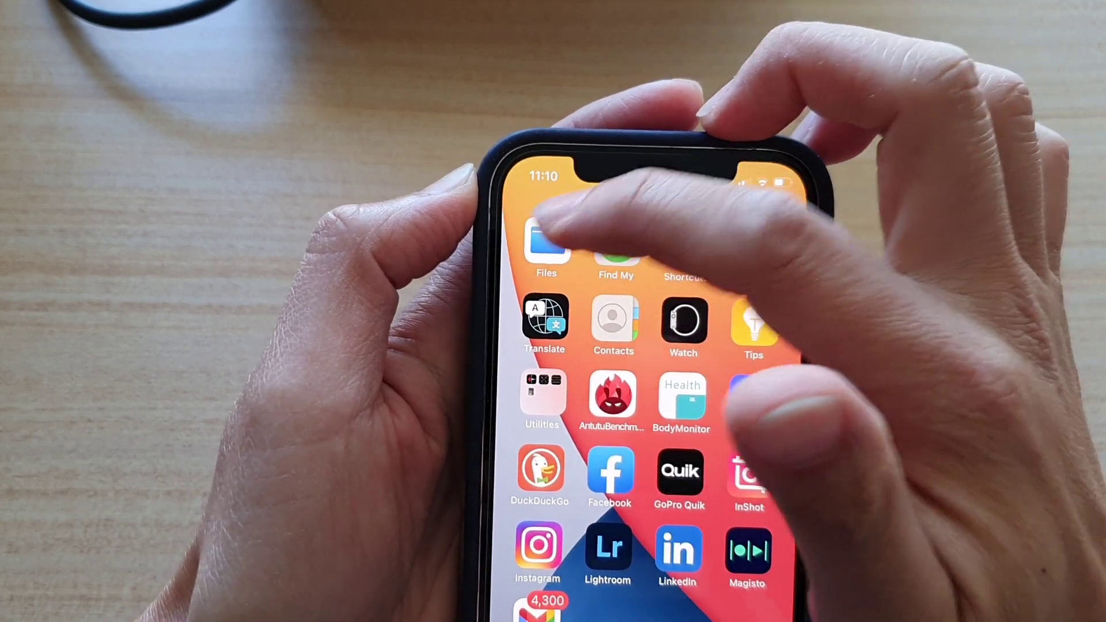
Step: Launch Files and go into On My iPhone to check Safari downloads
{"action": "left_click", "coordinate": [543, 238]}
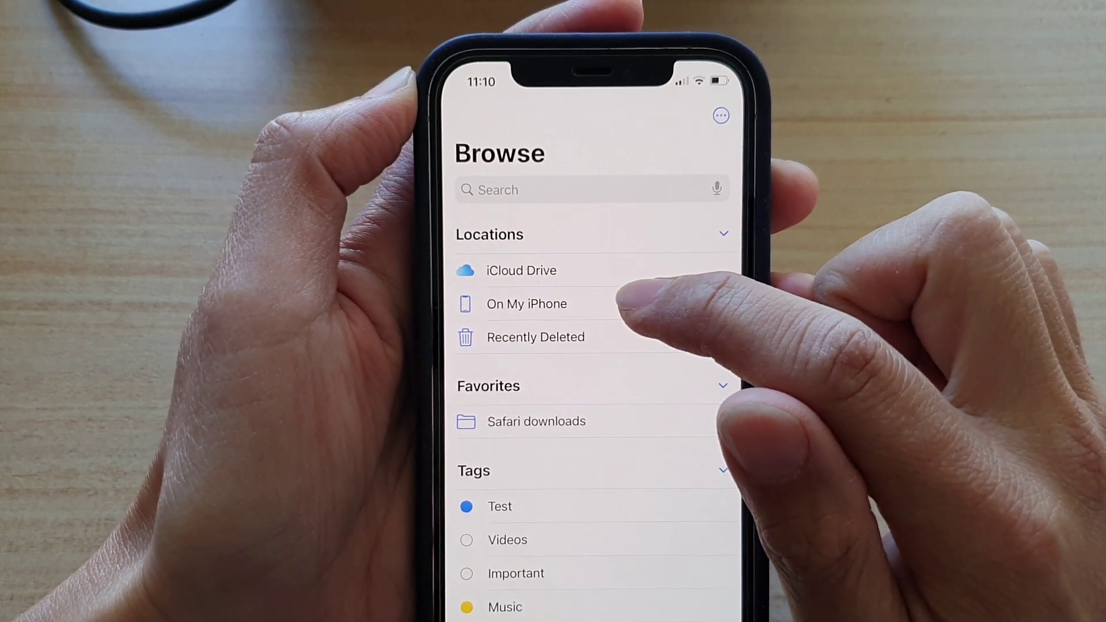
{"action": "left_click", "coordinate": [620, 299]}
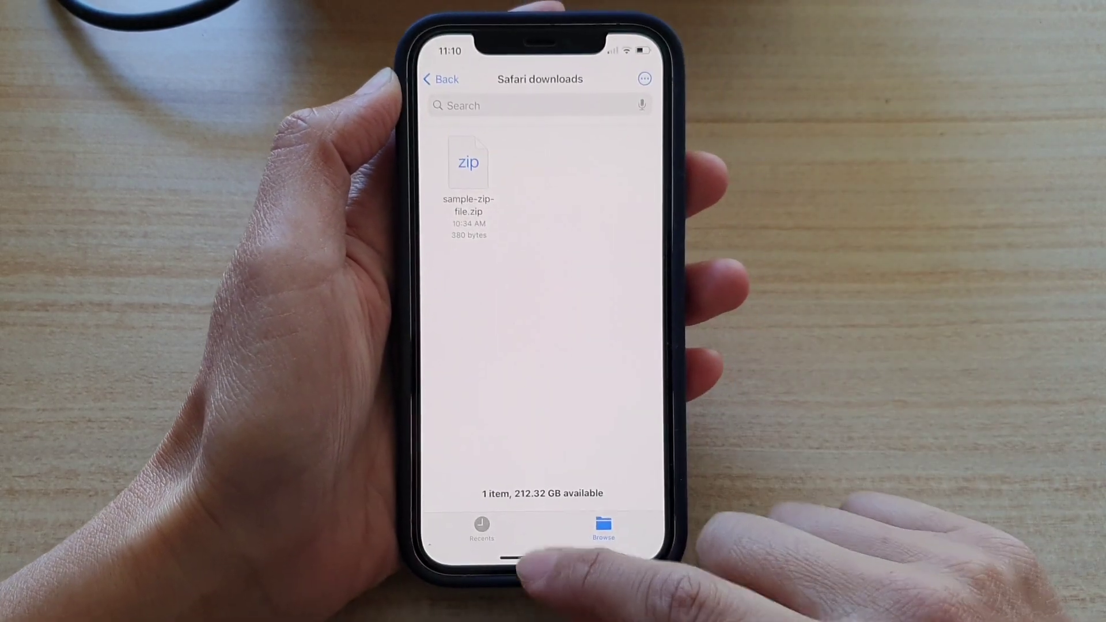
Step: Close Files, then download sample-large-zip-file.zip from learningcontainer.com in Safari
{"action": "left_click_drag", "start_coordinate": [523, 557], "coordinate": [644, 385]}
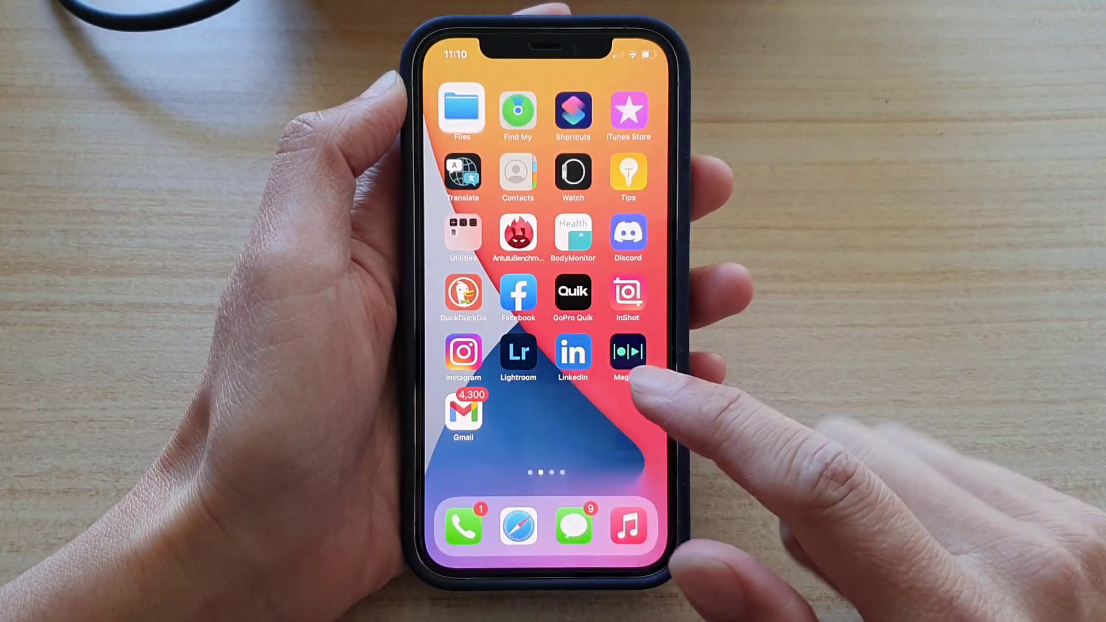
{"action": "left_click", "coordinate": [519, 527]}
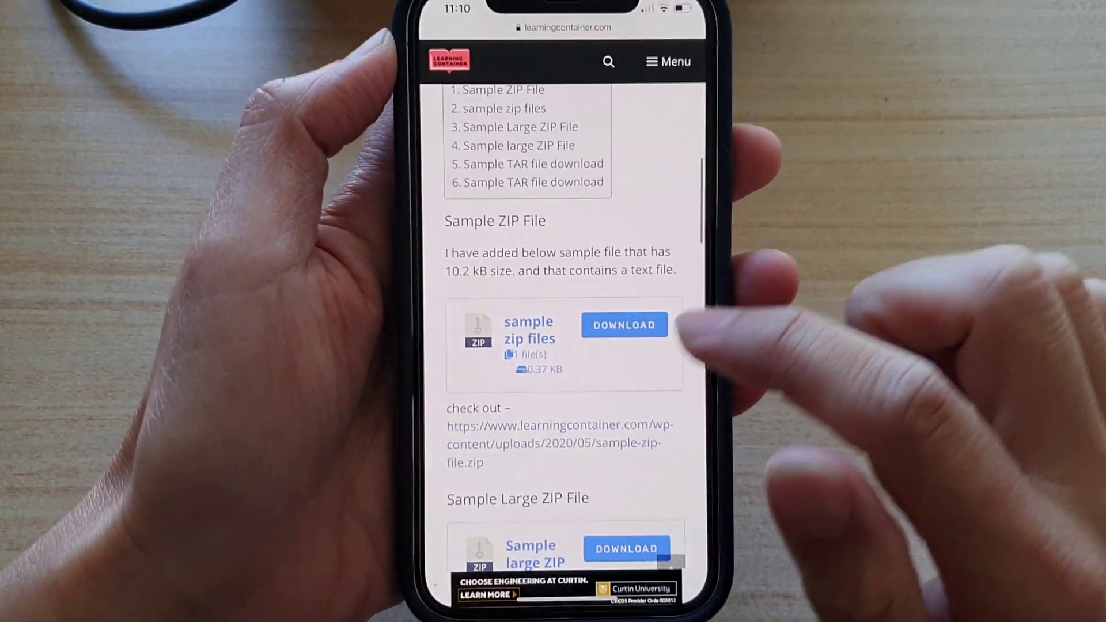
{"action": "scroll", "coordinate": [630, 389], "scroll_direction": "down", "scroll_amount": 2}
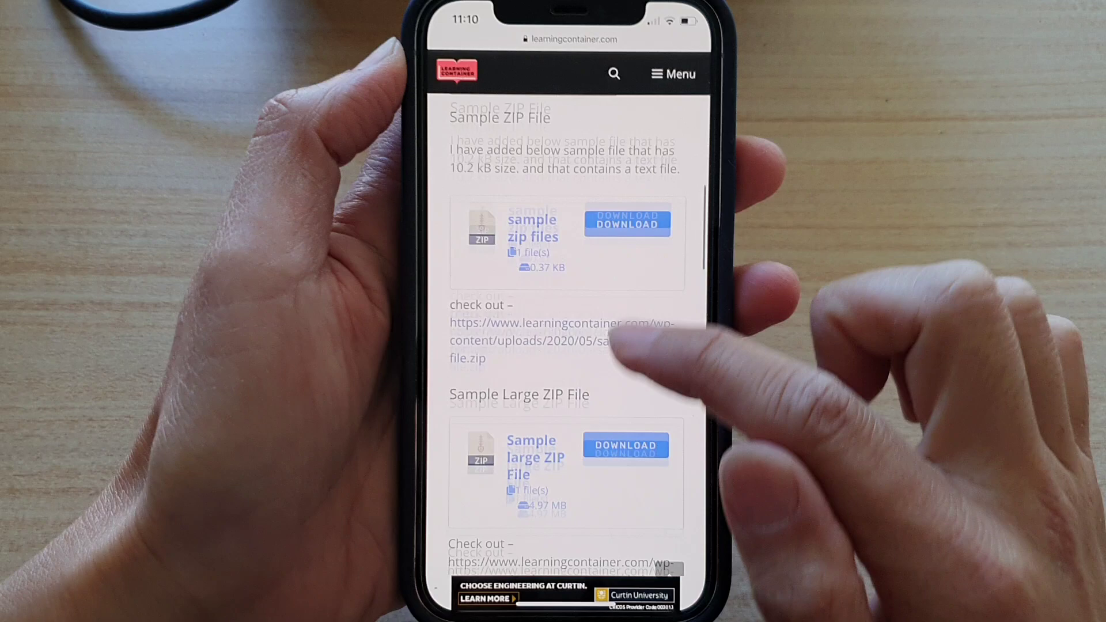
{"action": "scroll", "coordinate": [622, 346], "scroll_direction": "down", "scroll_amount": 1}
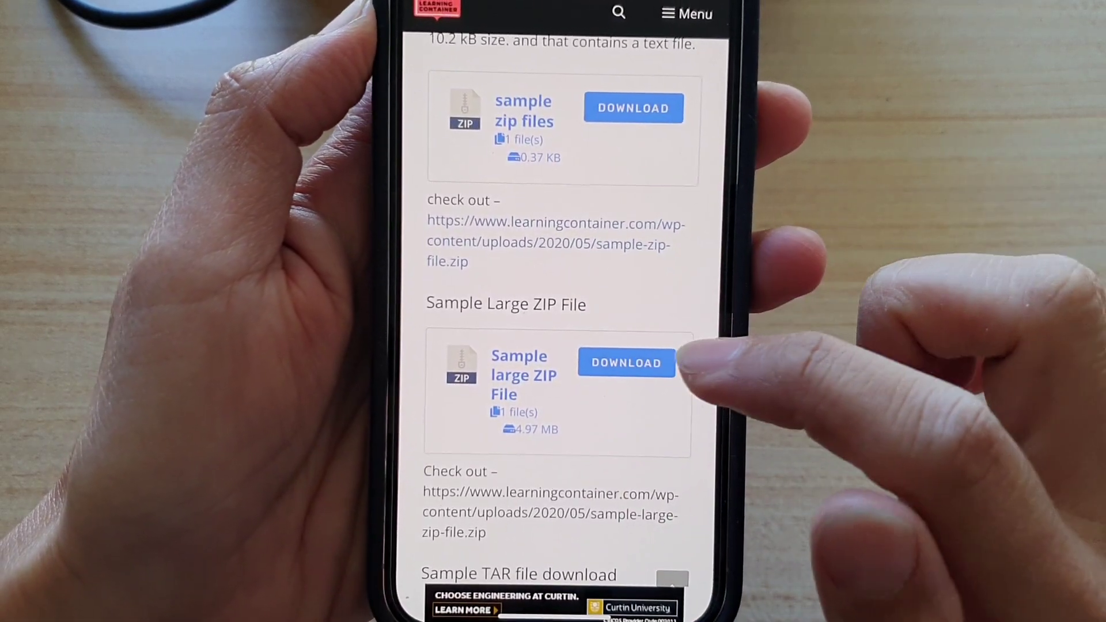
{"action": "left_click", "coordinate": [626, 363]}
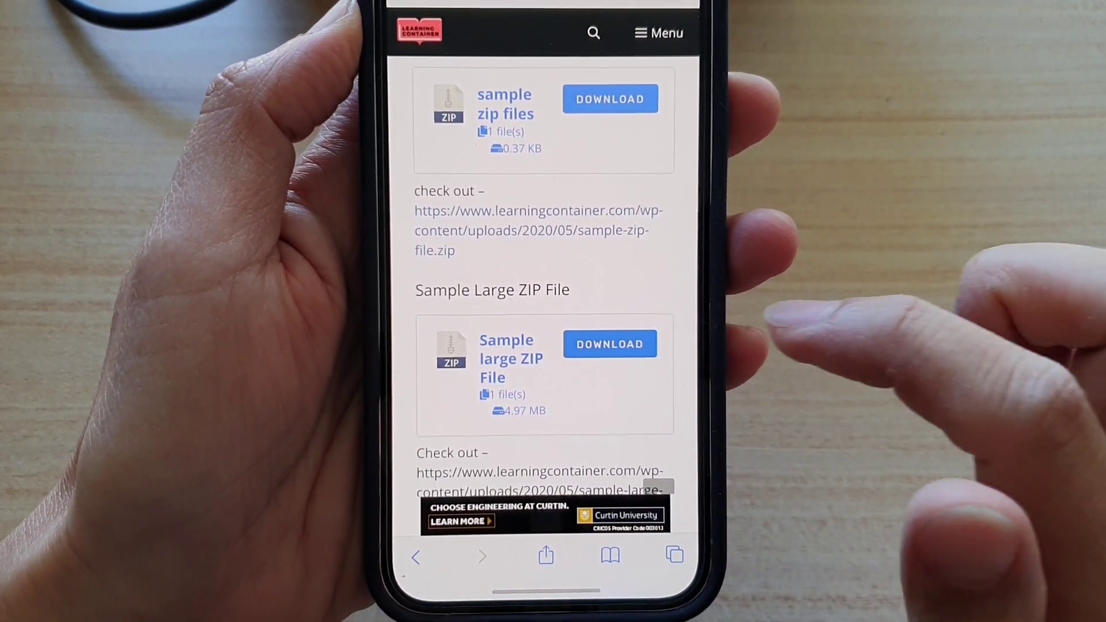
{"action": "left_click", "coordinate": [631, 344]}
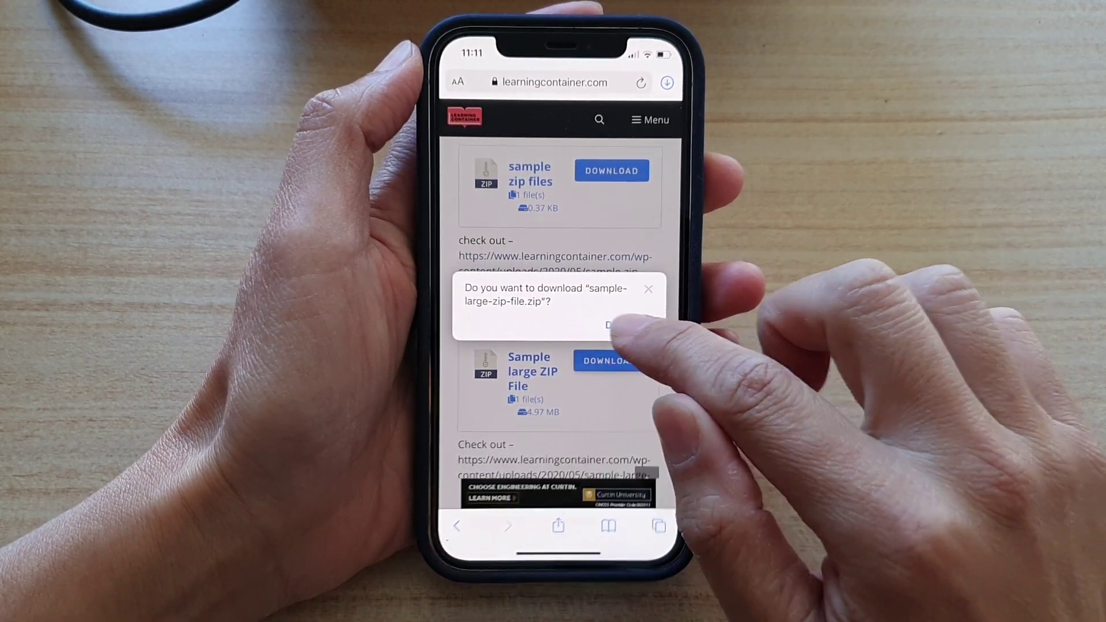
{"action": "left_click", "coordinate": [618, 326]}
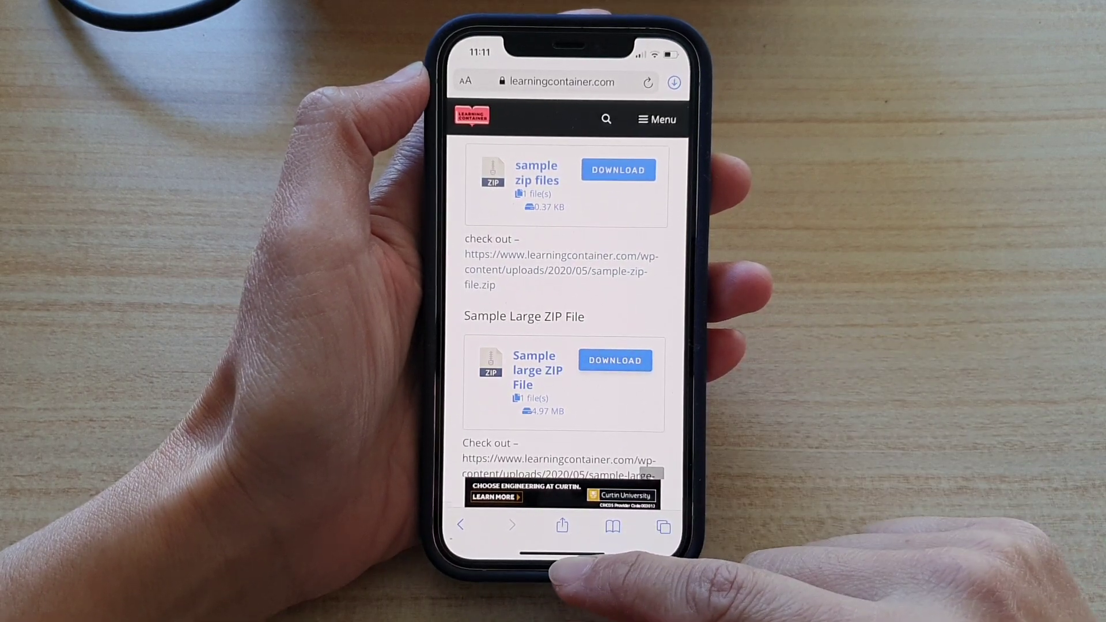
Step: Close Safari and launch Files to view the two downloaded zip files
{"action": "left_click_drag", "start_coordinate": [562, 557], "coordinate": [605, 432]}
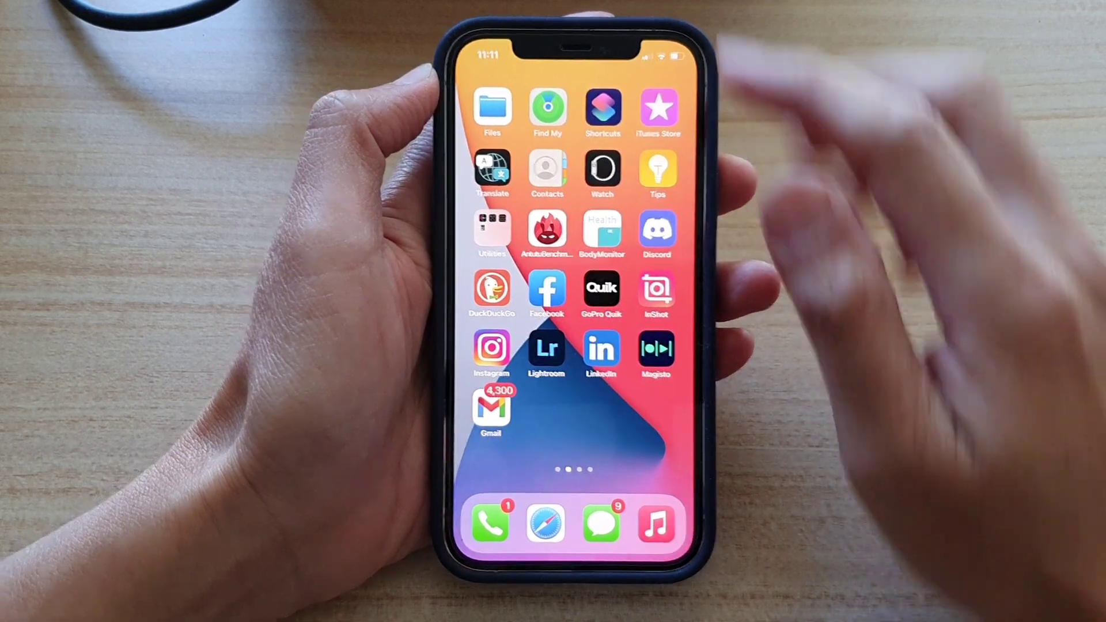
{"action": "left_click_drag", "start_coordinate": [483, 105], "coordinate": [512, 129]}
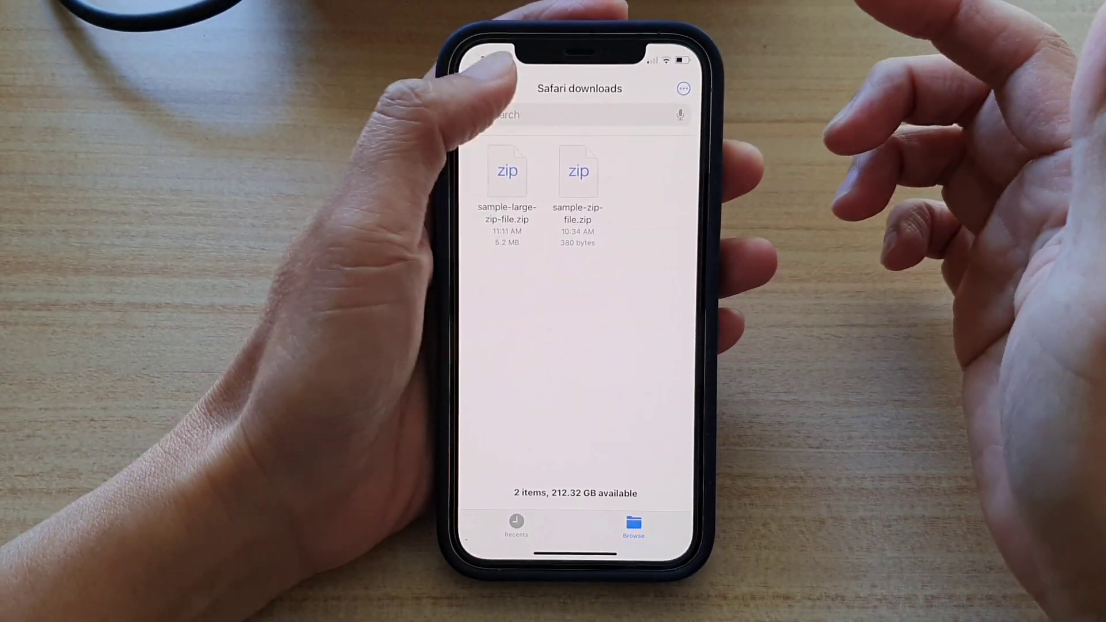
Step: Return to On My iPhone, where Safari downloads lists 2 items, then go home
{"action": "left_click", "coordinate": [489, 88]}
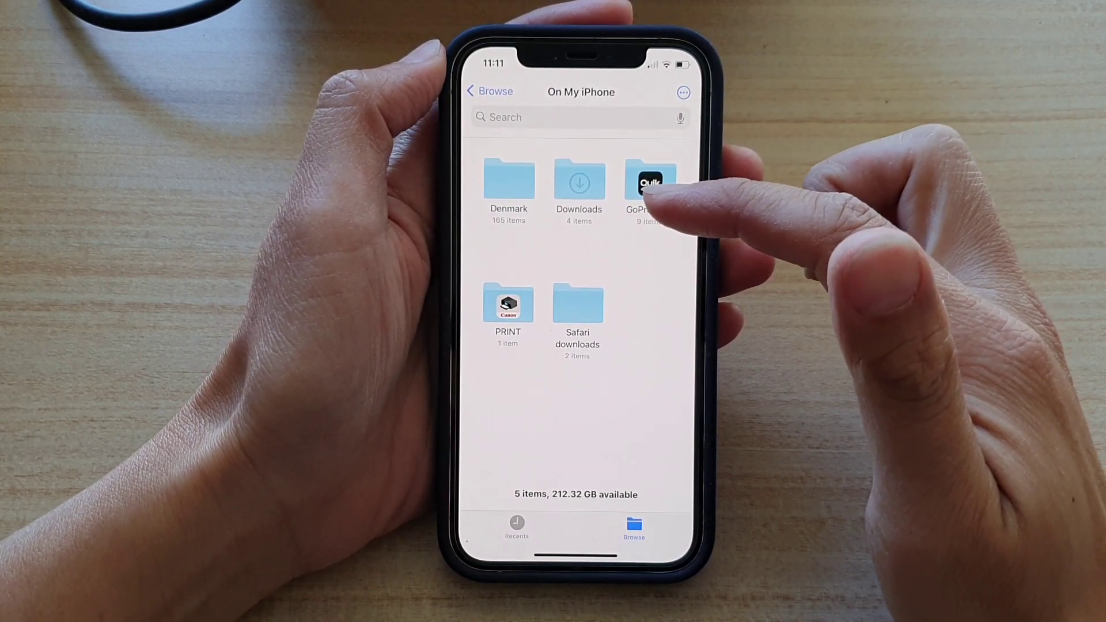
{"action": "left_click_drag", "start_coordinate": [597, 554], "coordinate": [605, 420]}
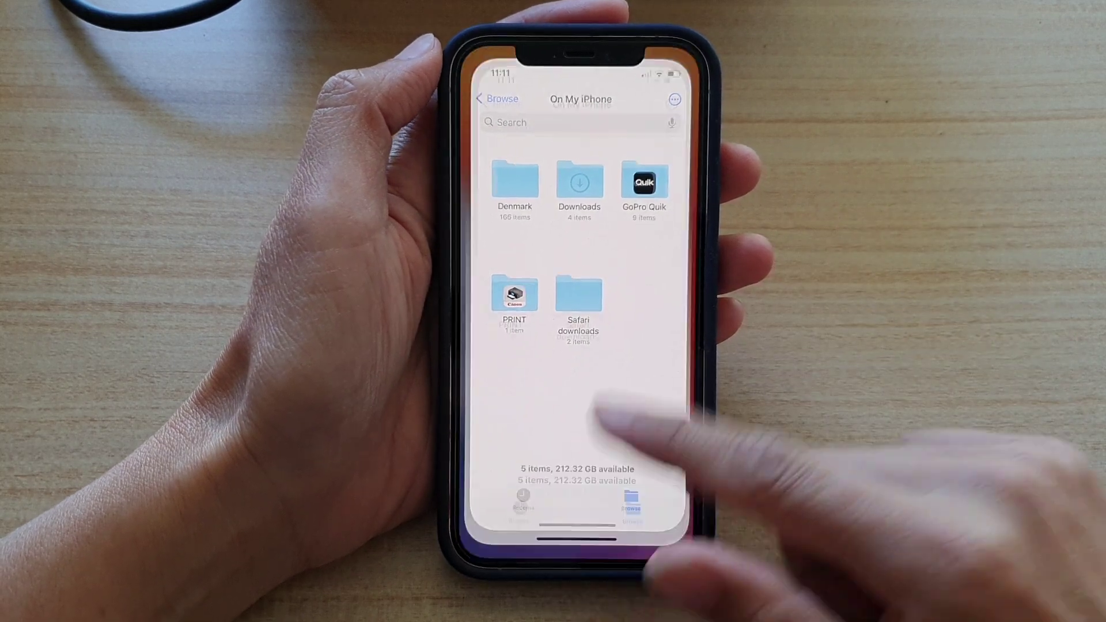